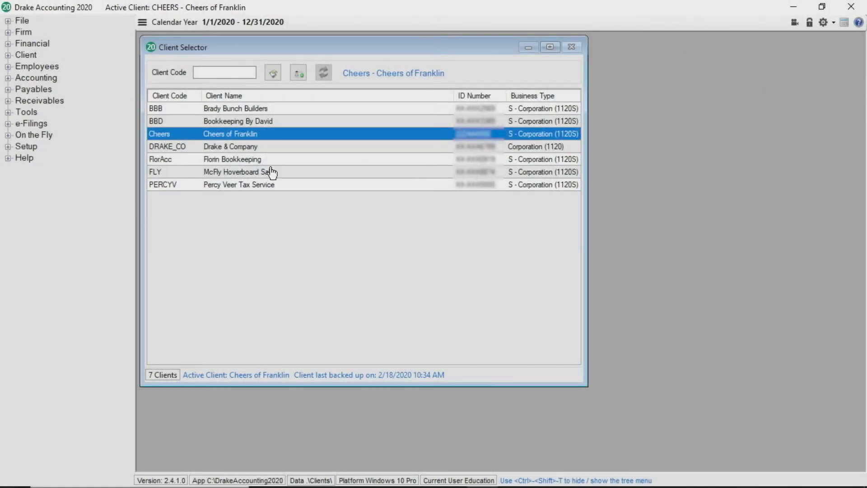
# - Expand the Employees node in the left tree for the Cheers of Franklin client
pyautogui.click(55, 68)
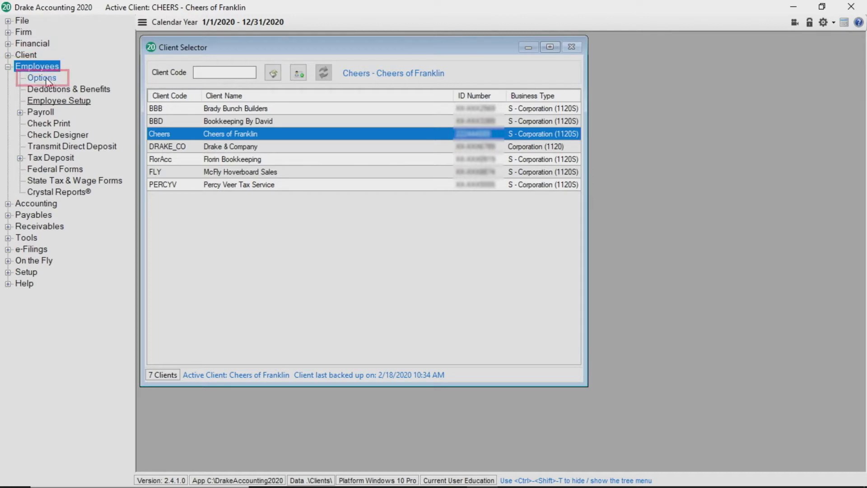
# - In Employee Options, turn on 'Adhere to State/Local Minimum Wage' on the Payroll Options tab
pyautogui.click(48, 80)
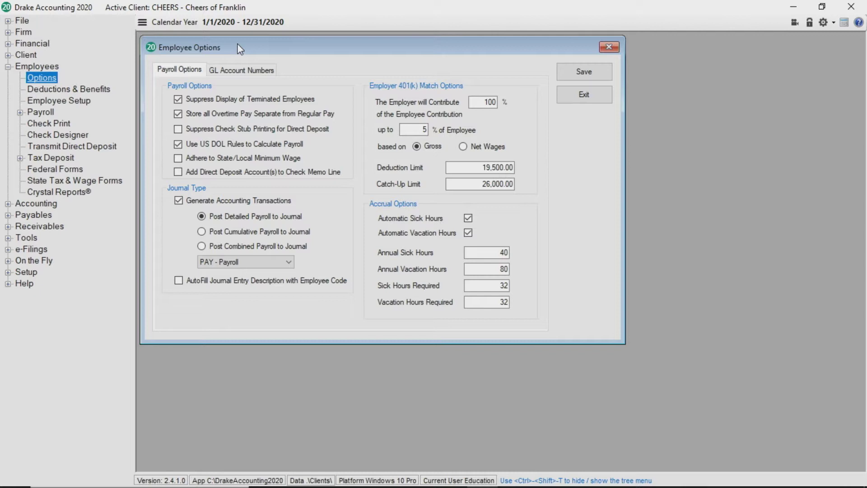
pyautogui.click(177, 158)
pyautogui.click(288, 262)
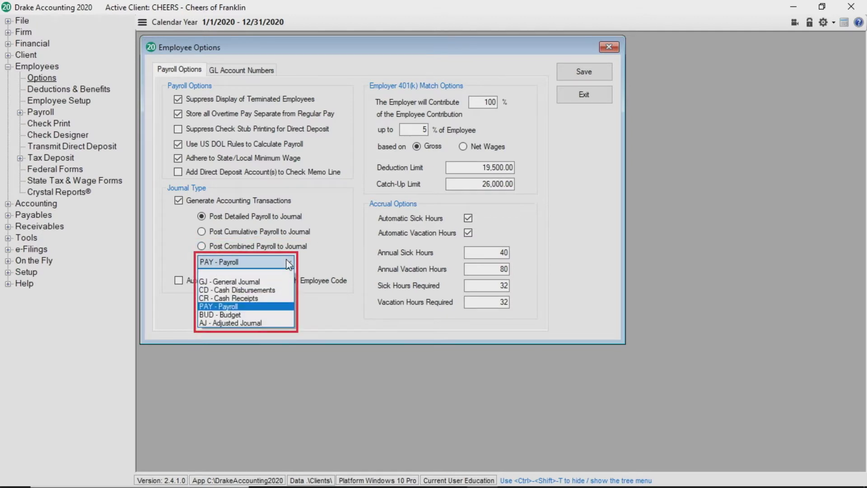
pyautogui.click(329, 269)
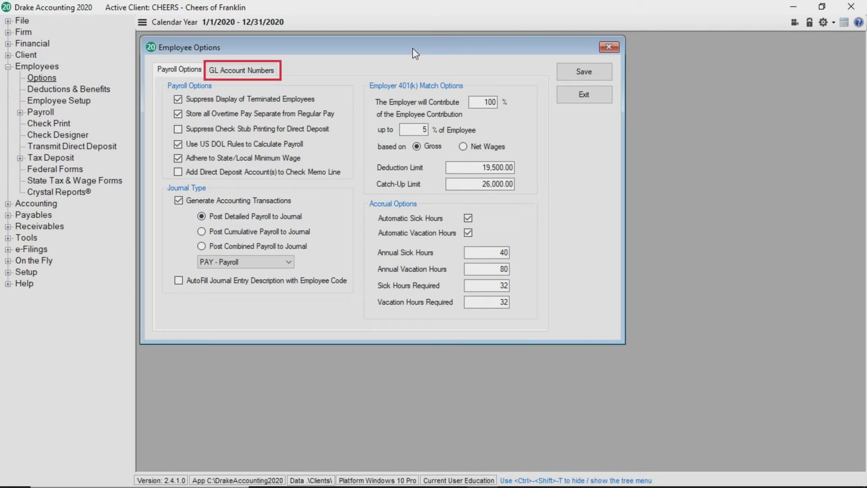
# - Show the GL Account Numbers tab of Employee Options, with Employer 401(k) mapped to 100.02, 330.08 and 713
pyautogui.click(267, 68)
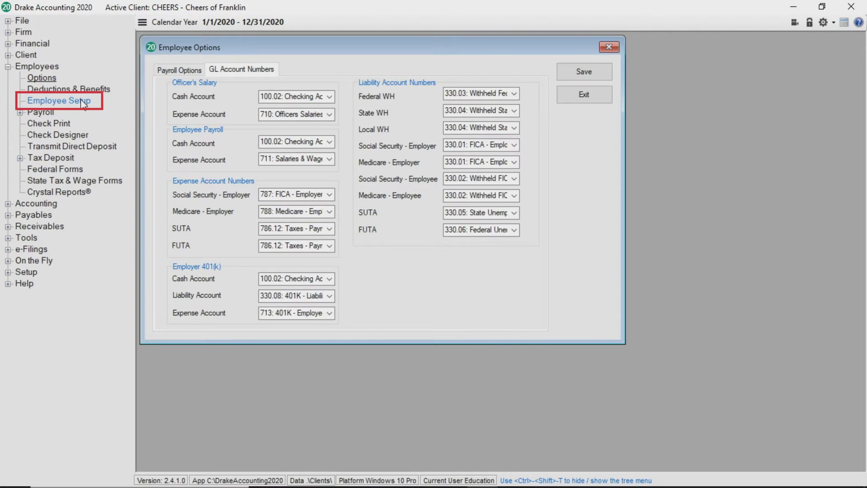
# - Open Employee Setup and sort the four employees by first name, last name, then employee code
pyautogui.click(83, 101)
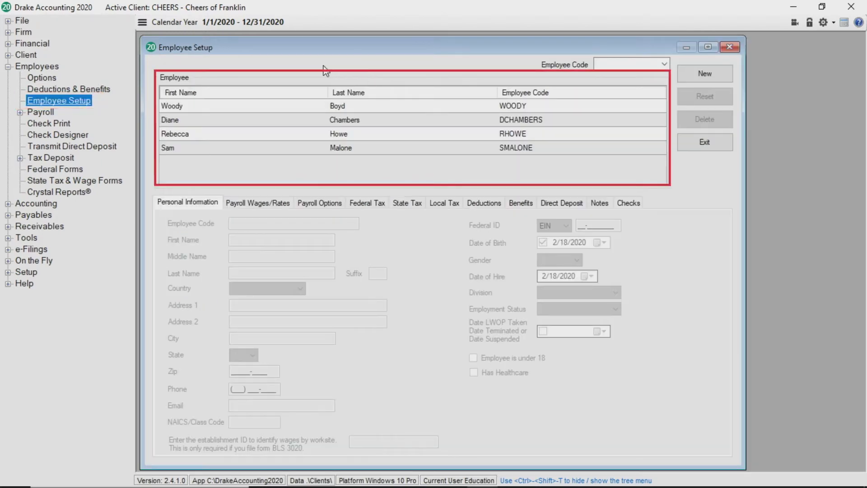
pyautogui.click(218, 93)
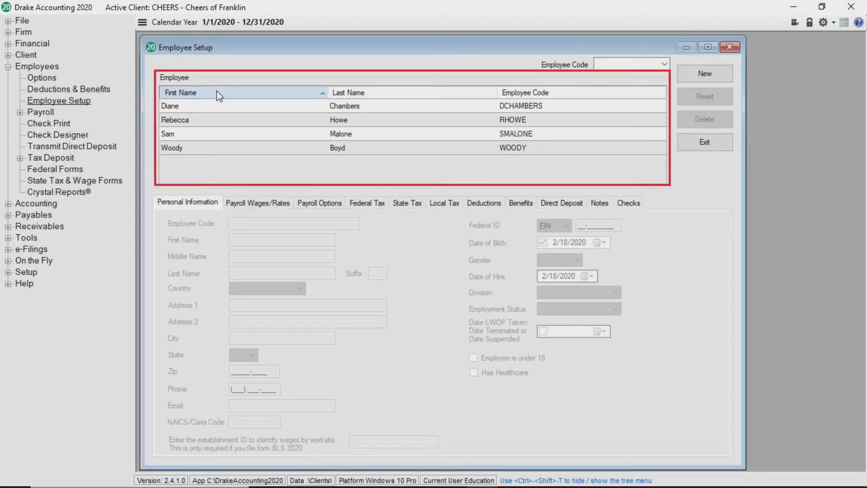
pyautogui.click(342, 91)
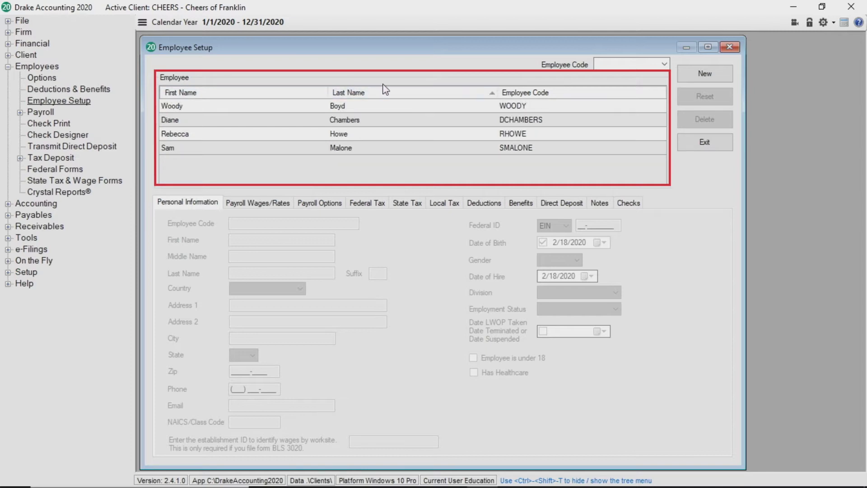
pyautogui.click(521, 94)
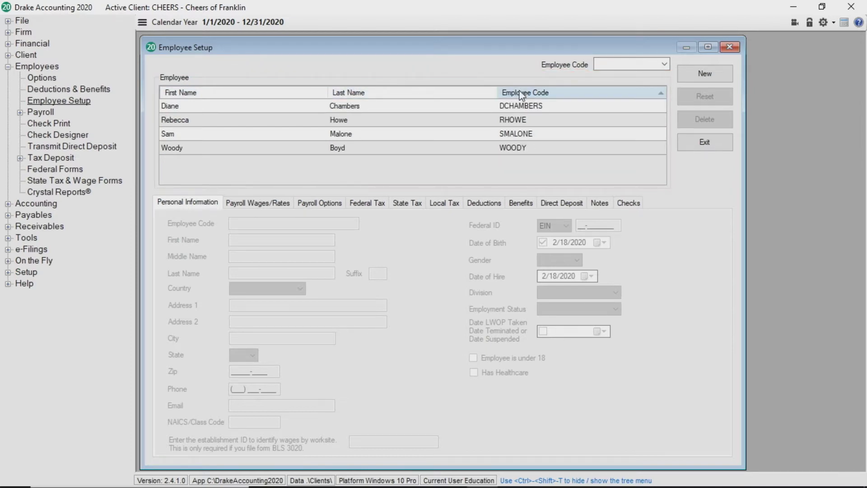
# - Create a new employee record and enter the employee code, first name and last name
pyautogui.click(694, 78)
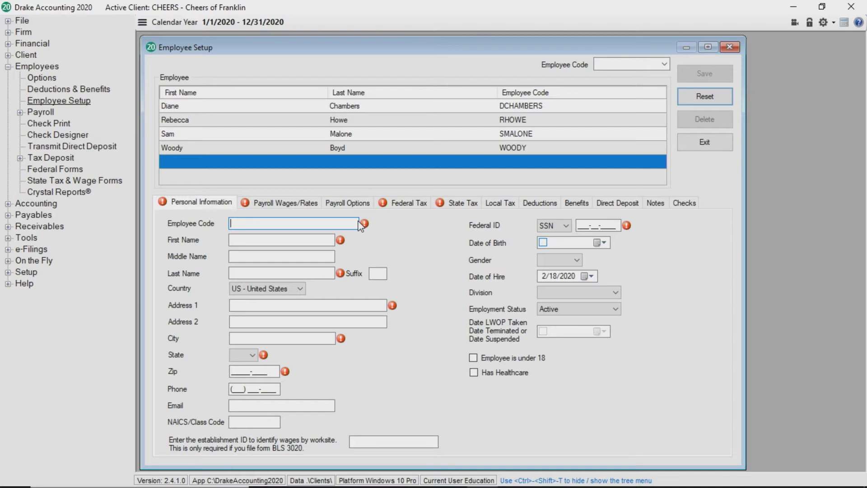
pyautogui.write('C')
pyautogui.write('arl')
pyautogui.press('BackSpace')
pyautogui.press('BackSpace')
pyautogui.press('BackSpace')
pyautogui.write('tort')
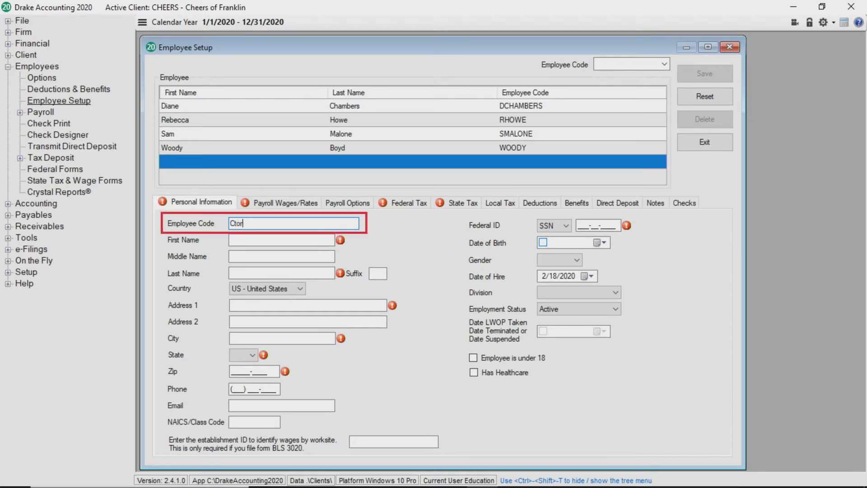
pyautogui.click(281, 239)
pyautogui.write('Car')
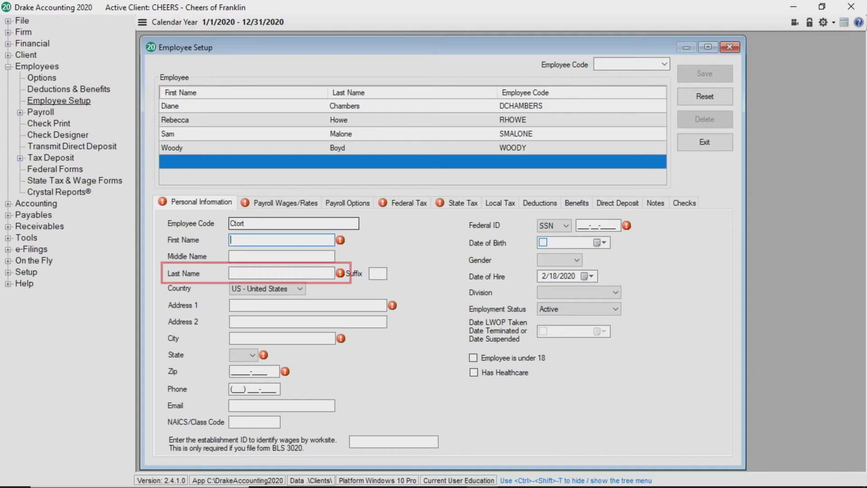
pyautogui.write('la')
pyautogui.click(281, 272)
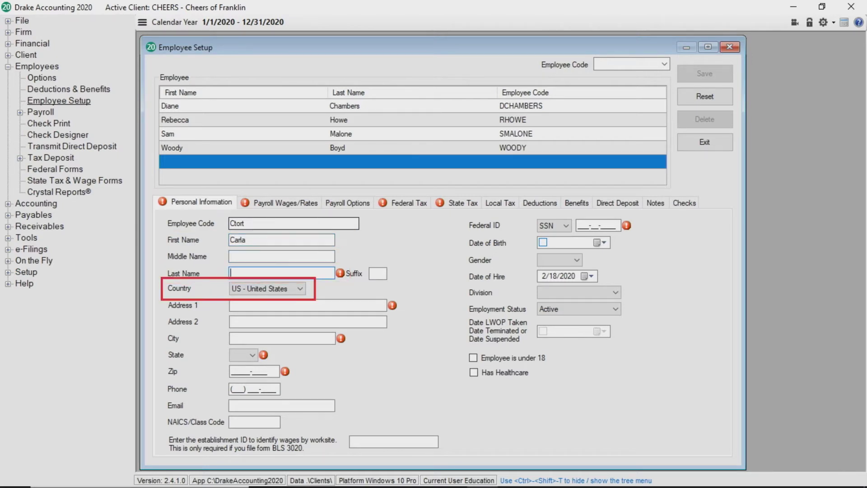
pyautogui.write('Tore')
pyautogui.press('BackSpace')
pyautogui.write('telli')
# - Enter the employee's street address and ZIP code so the city and state fill in
pyautogui.press('Tab')
pyautogui.press('Tab')
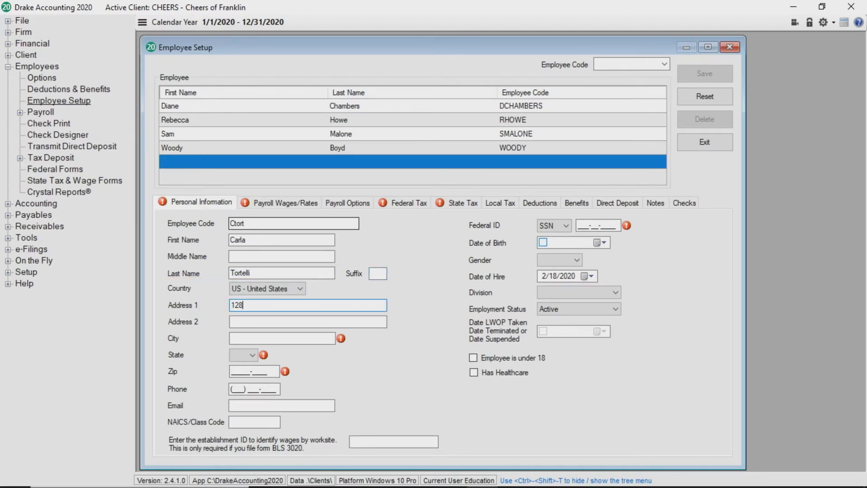
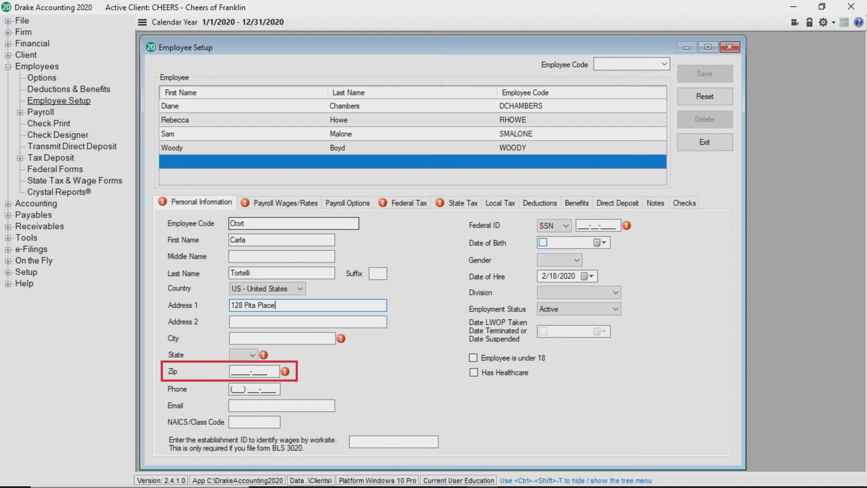
pyautogui.click(232, 321)
pyautogui.click(232, 371)
pyautogui.write('28734-')
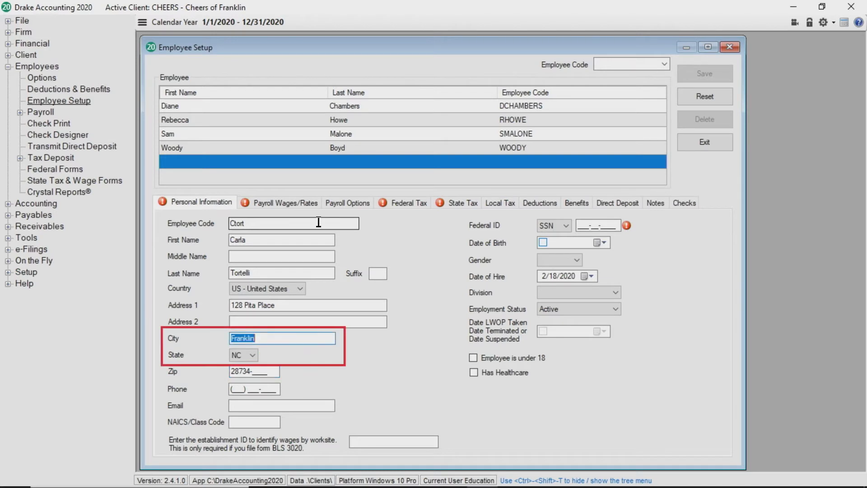
# - Enter the employee's Social Security number and birth date, and pick 1/1/2020 as hire date
pyautogui.click(580, 225)
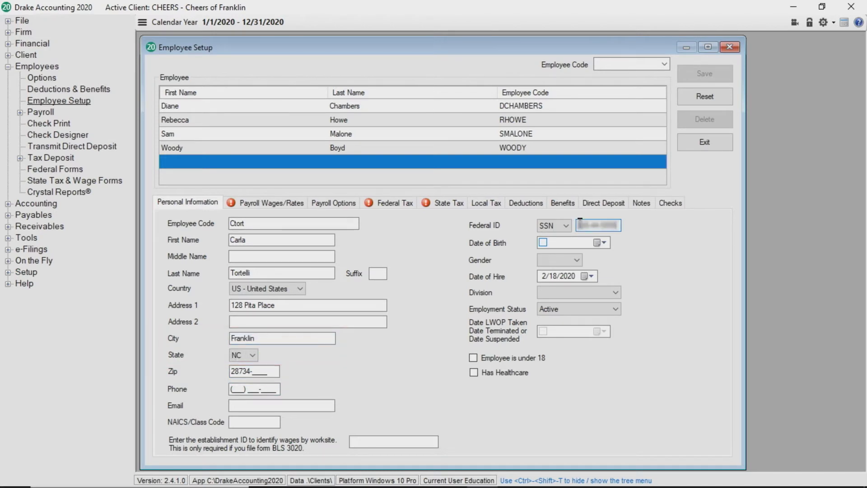
pyautogui.click(560, 247)
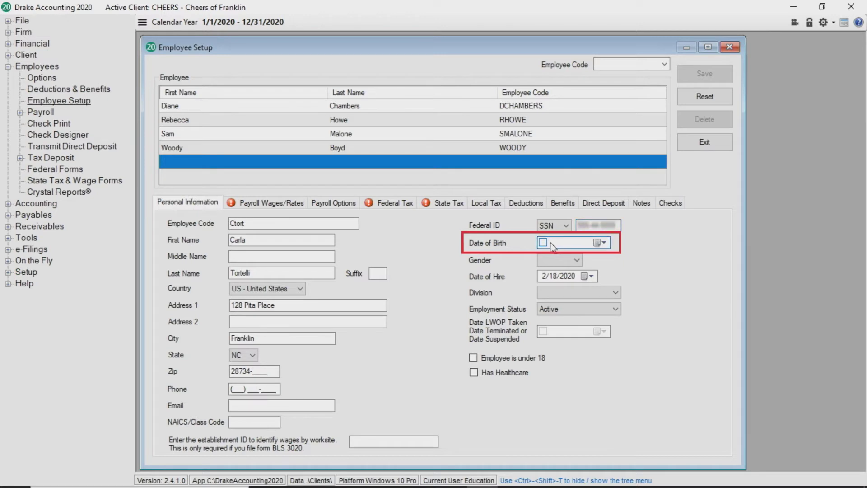
pyautogui.click(543, 243)
pyautogui.write('5')
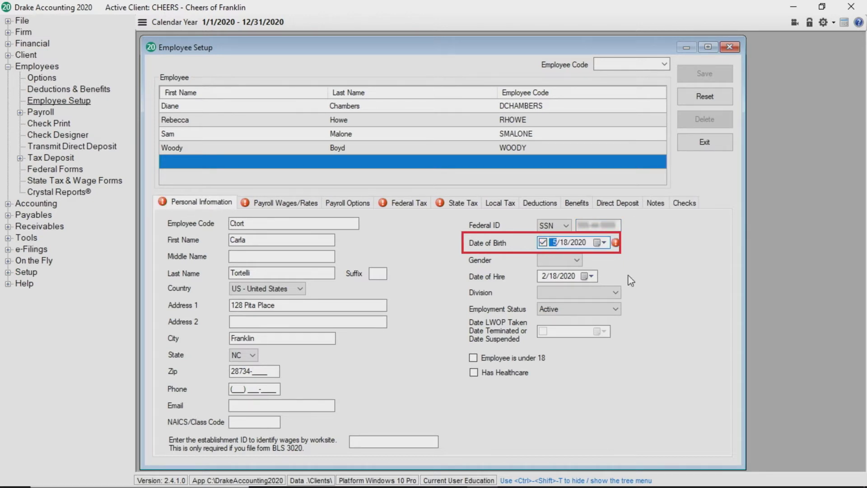
pyautogui.write('/ 5/1955')
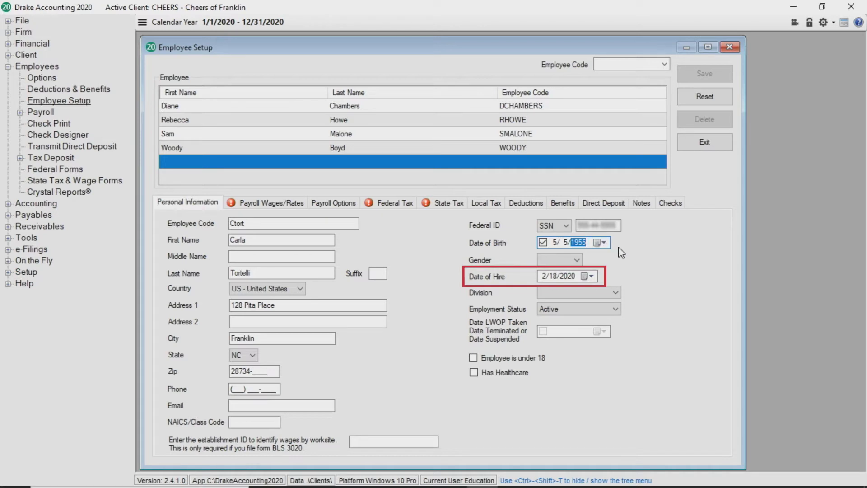
pyautogui.click(591, 277)
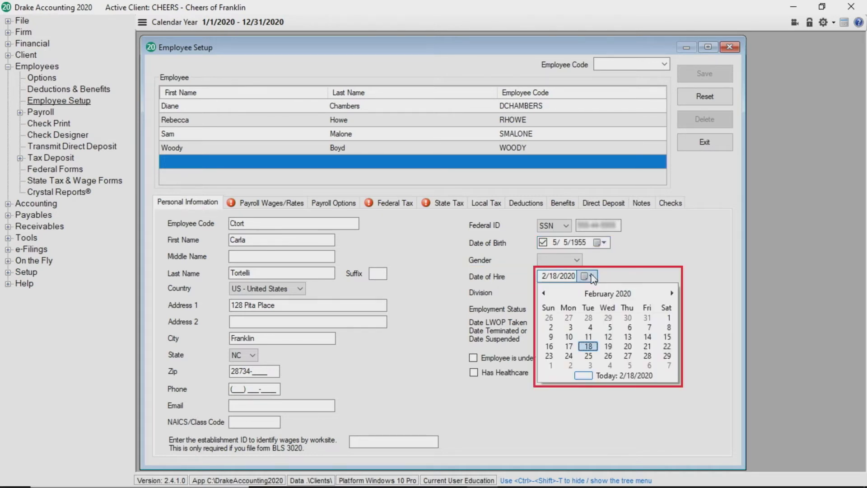
pyautogui.click(544, 293)
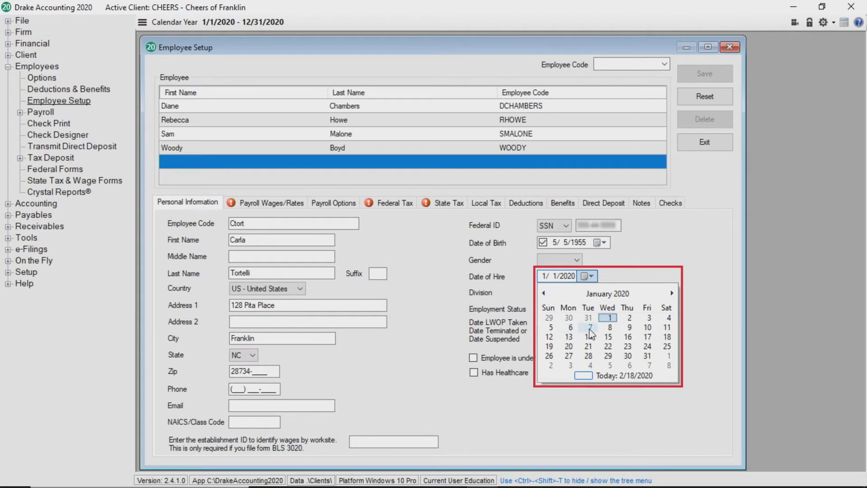
pyautogui.click(611, 317)
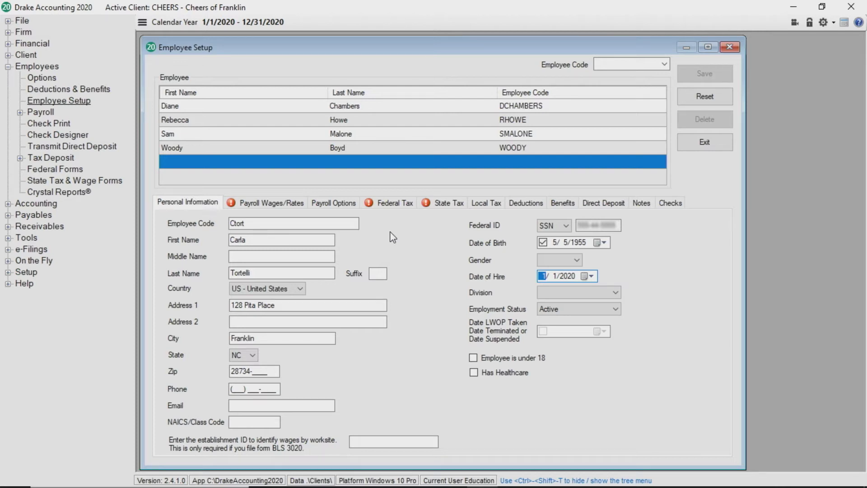
# - On Payroll Wages/Rates, keep the Hourly pay class and Weekly pay frequency
pyautogui.click(294, 205)
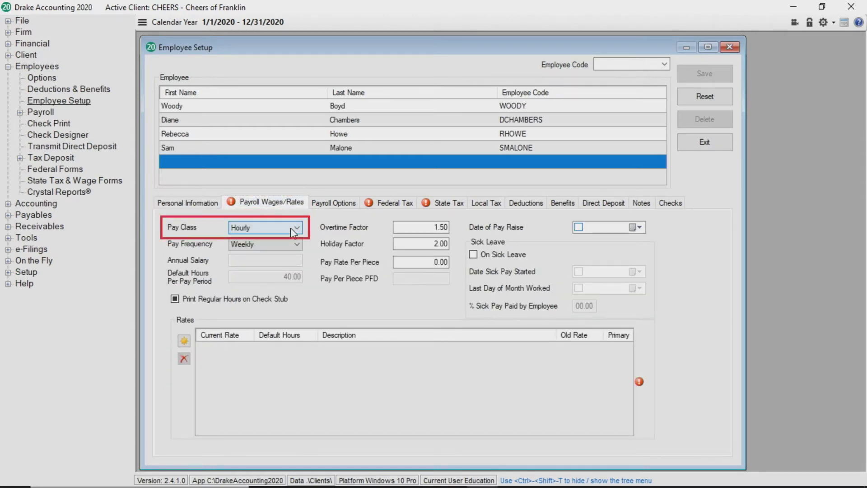
pyautogui.click(290, 228)
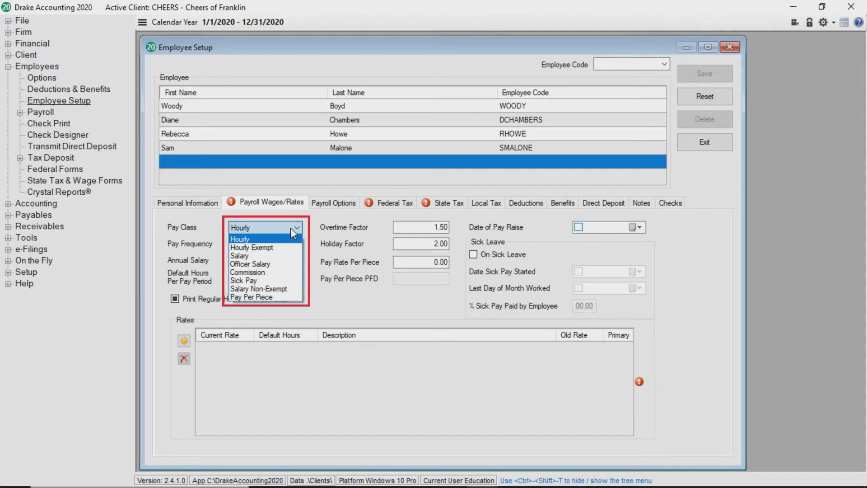
pyautogui.click(291, 227)
pyautogui.click(291, 242)
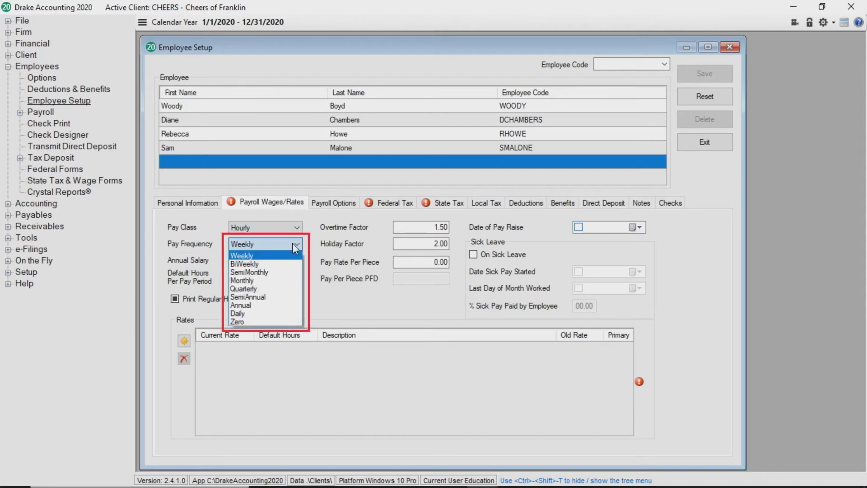
pyautogui.click(312, 245)
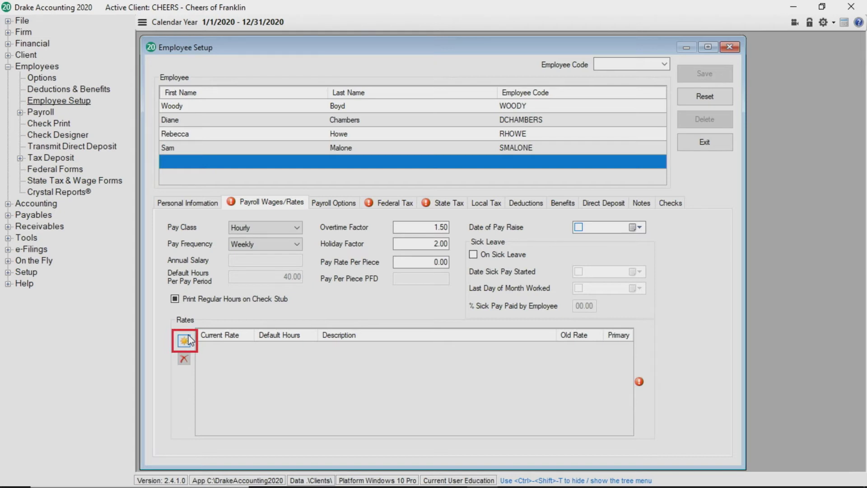
# - Add a $10.00 'Day Manager' rate with 40 default hours and mark it Primary
pyautogui.click(187, 339)
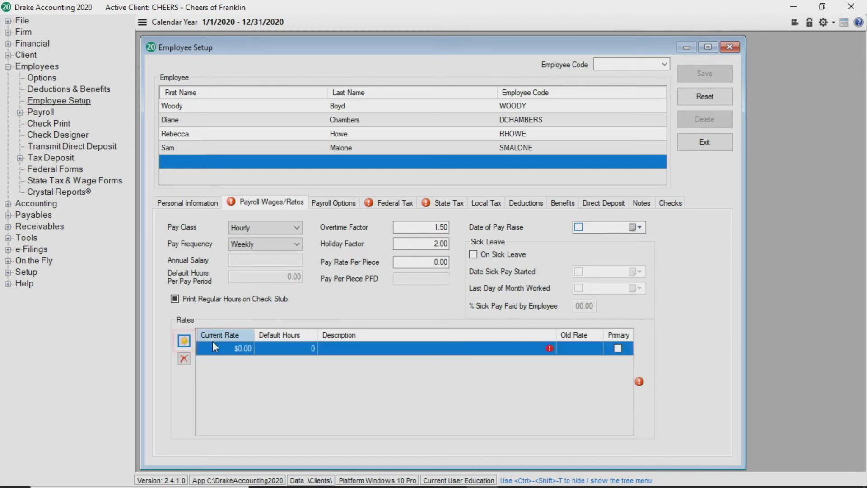
pyautogui.write('10')
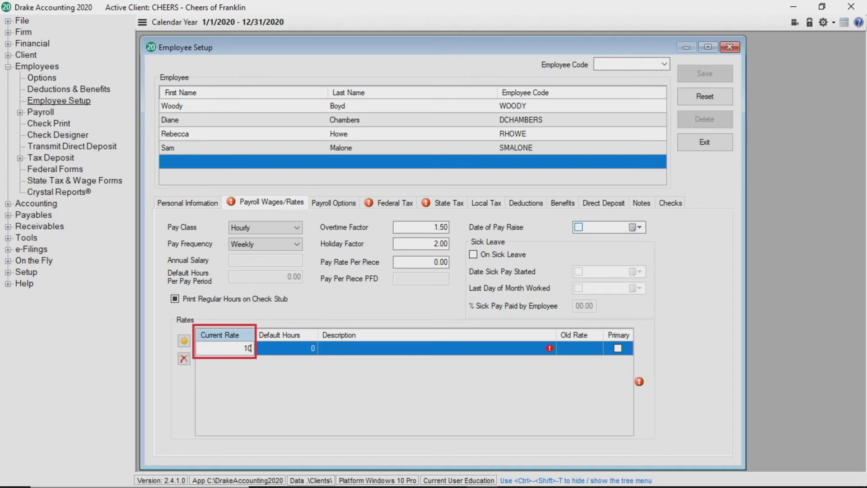
pyautogui.write('.00')
pyautogui.press('Tab')
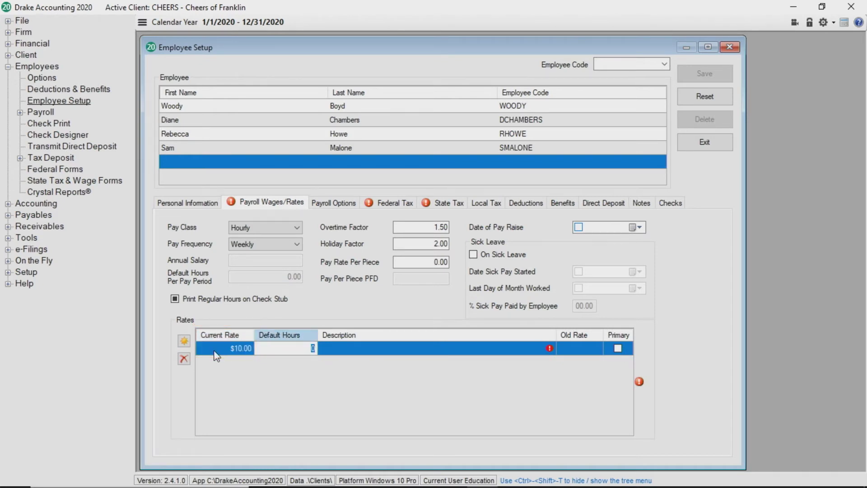
pyautogui.write('40')
pyautogui.press('Tab')
pyautogui.write('D')
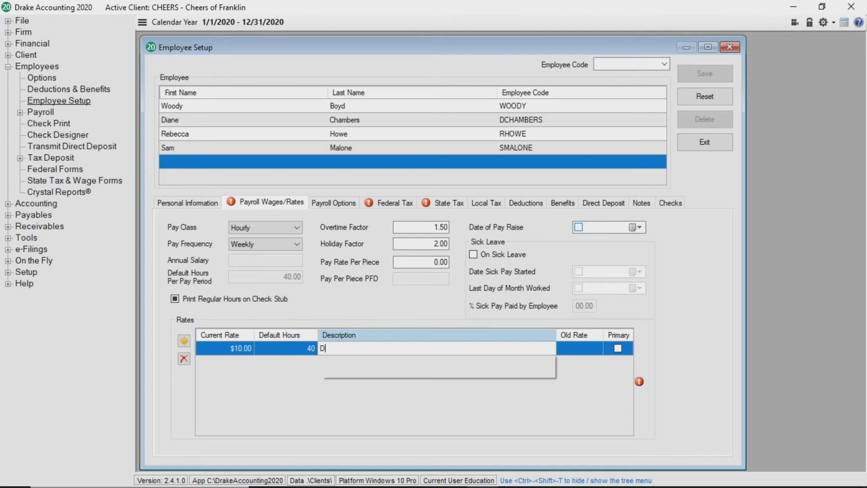
pyautogui.write('ay Manager')
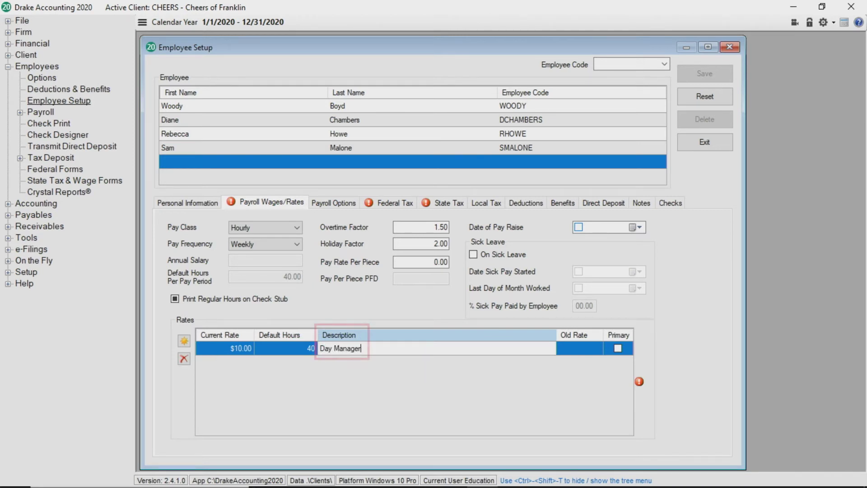
pyautogui.press('Tab')
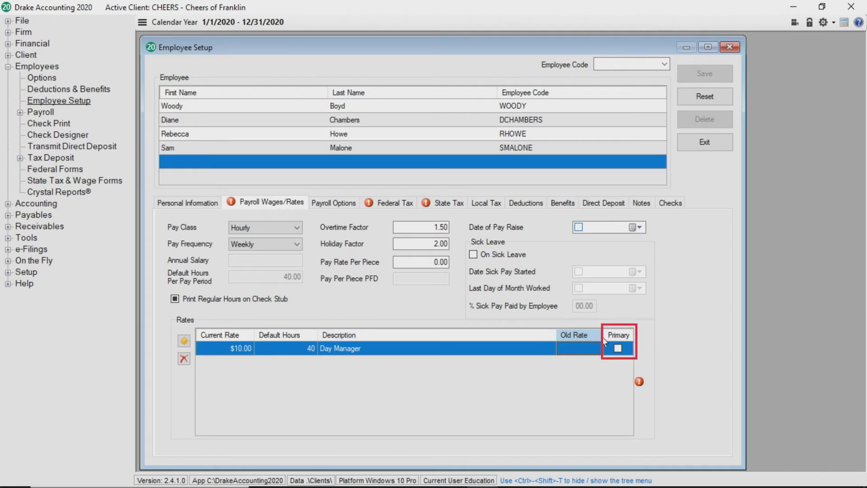
pyautogui.click(618, 349)
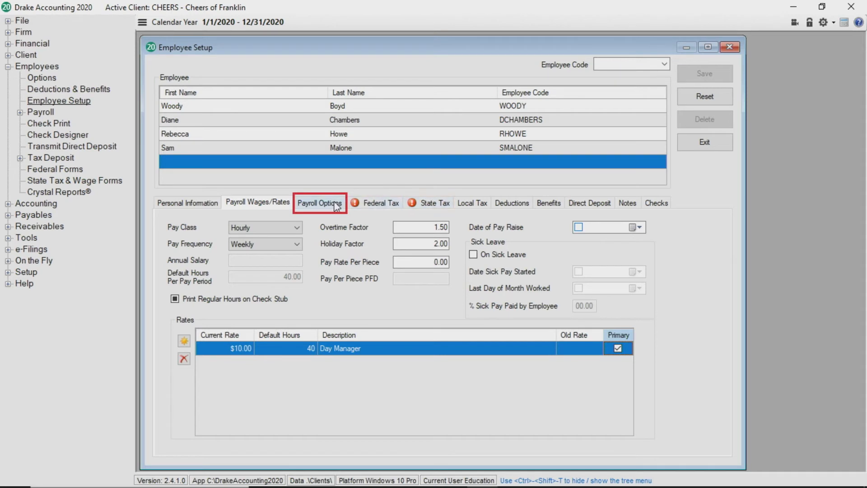
# - Show the employee's Payroll Options, with 40 sick and 80 vacation hours per year
pyautogui.click(318, 206)
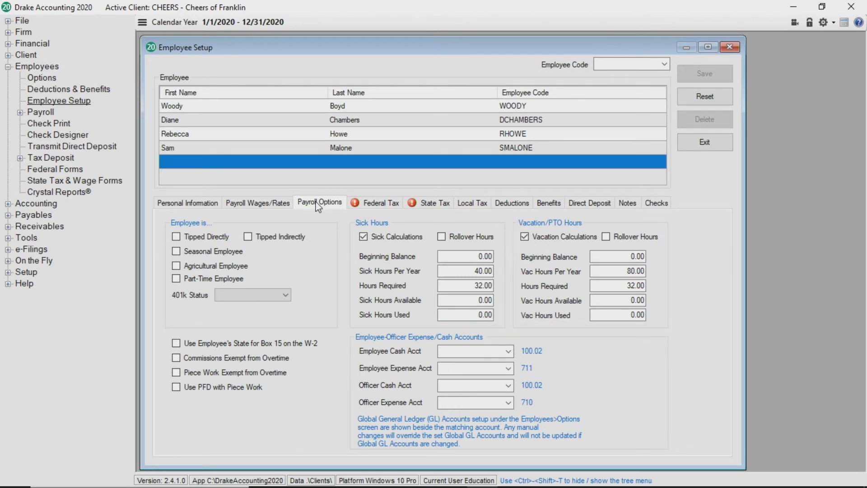
# - Set the federal filing status to Single/Married (Sep), leaving the 2020 W-4 fields active
pyautogui.click(371, 204)
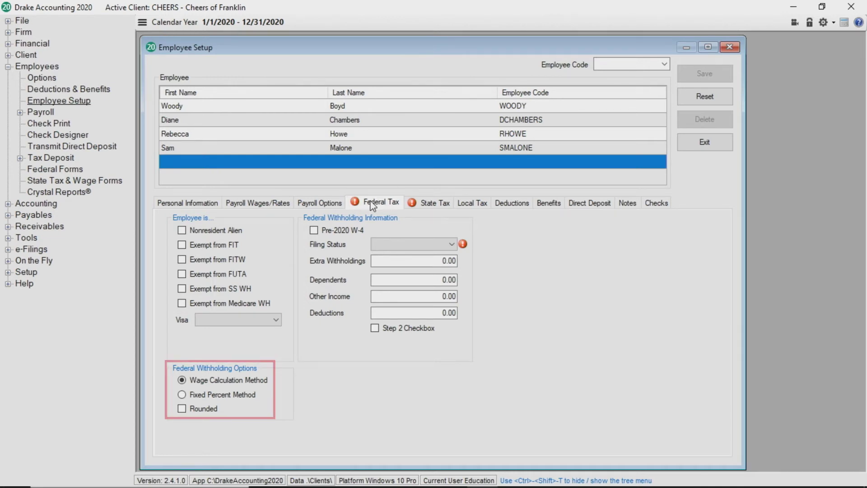
pyautogui.click(314, 231)
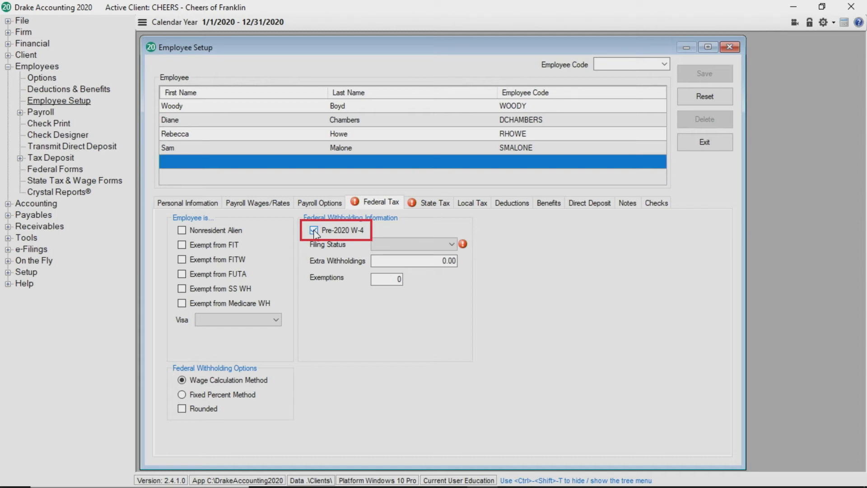
pyautogui.click(391, 242)
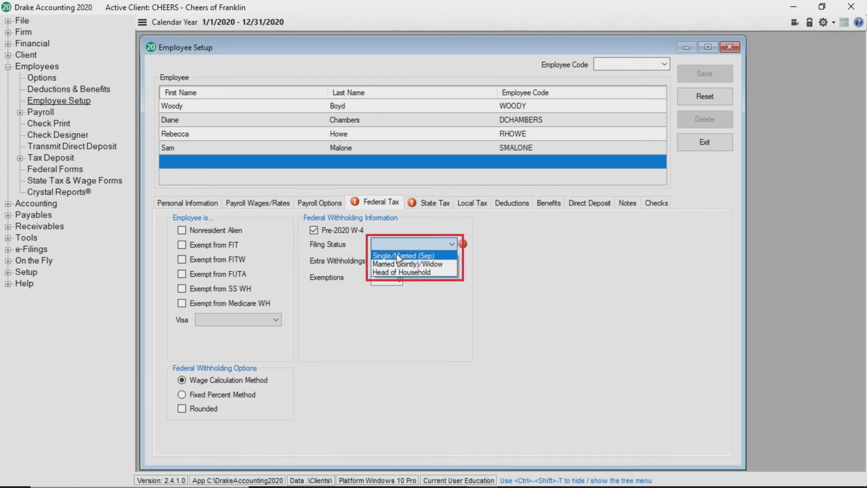
pyautogui.click(396, 254)
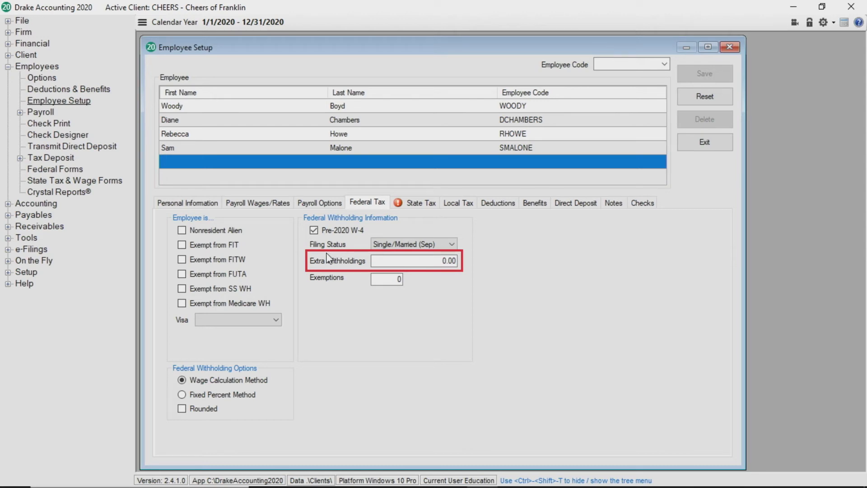
pyautogui.click(313, 230)
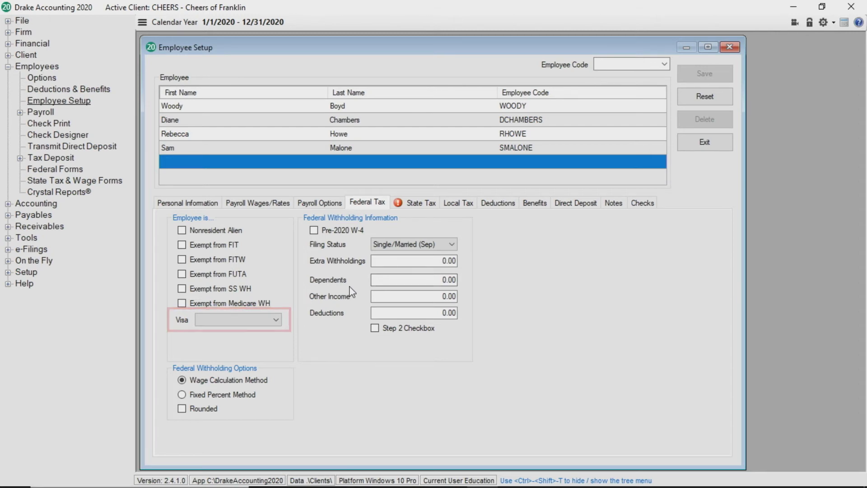
# - On the State Tax tab, set the employee's NC filing status to Single
pyautogui.click(428, 204)
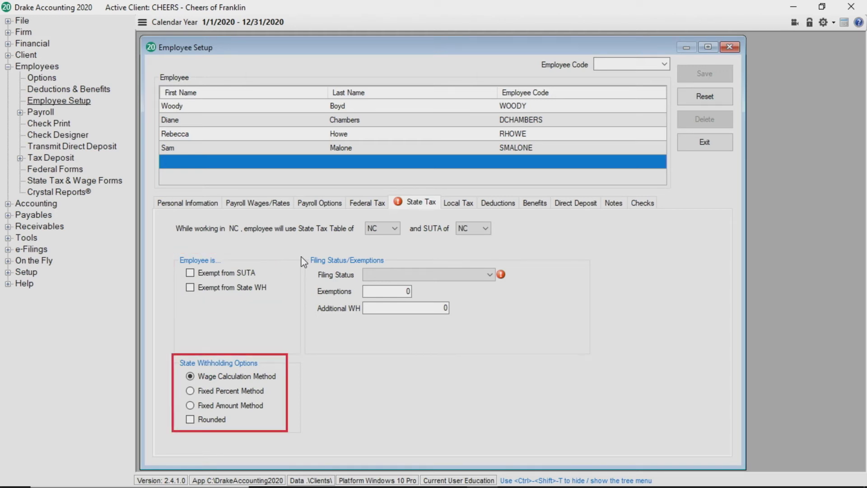
pyautogui.click(434, 276)
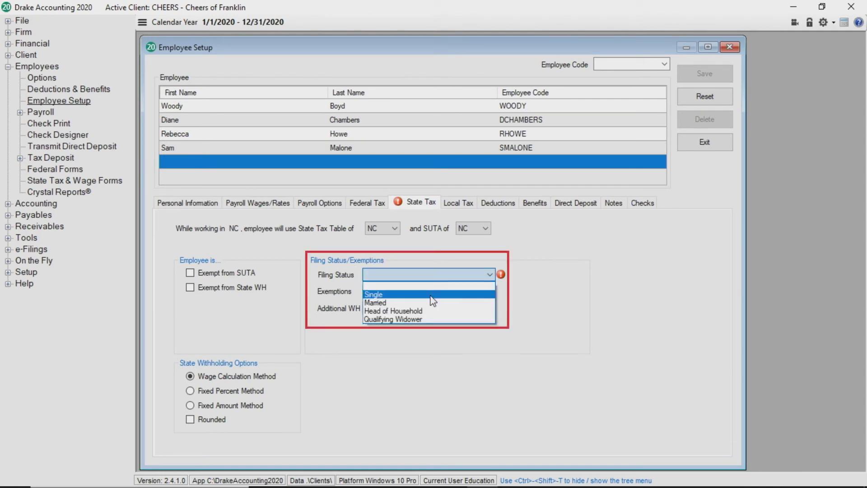
pyautogui.click(431, 294)
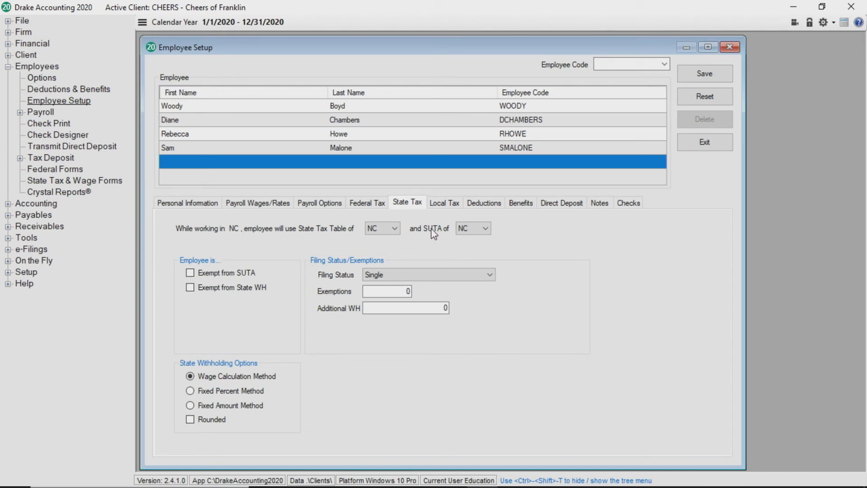
# - Show the Local Tax settings, which use gross pay and list no local taxes
pyautogui.click(448, 204)
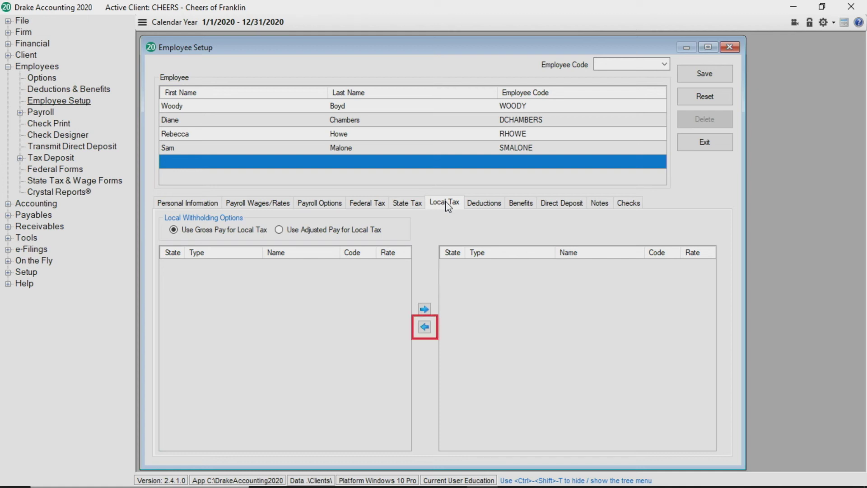
# - Move Relay for Life ($10.00) and Life Insurance ($6.00) into the employee's deductions
pyautogui.click(477, 204)
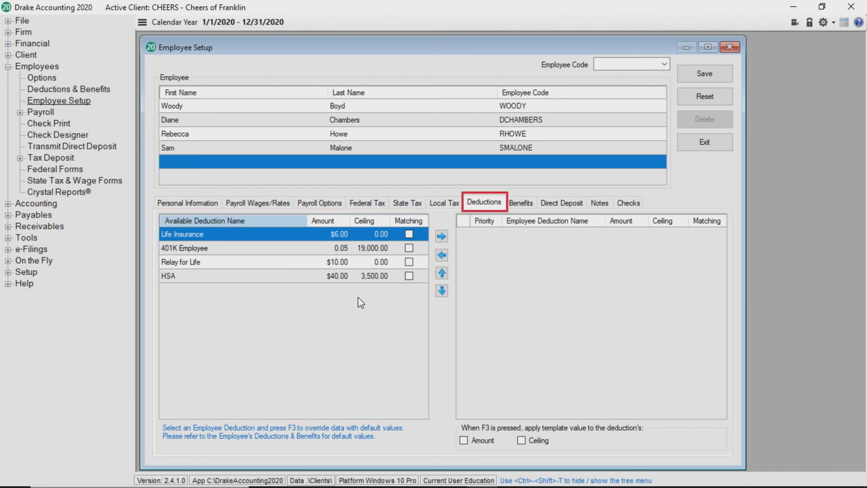
pyautogui.click(310, 263)
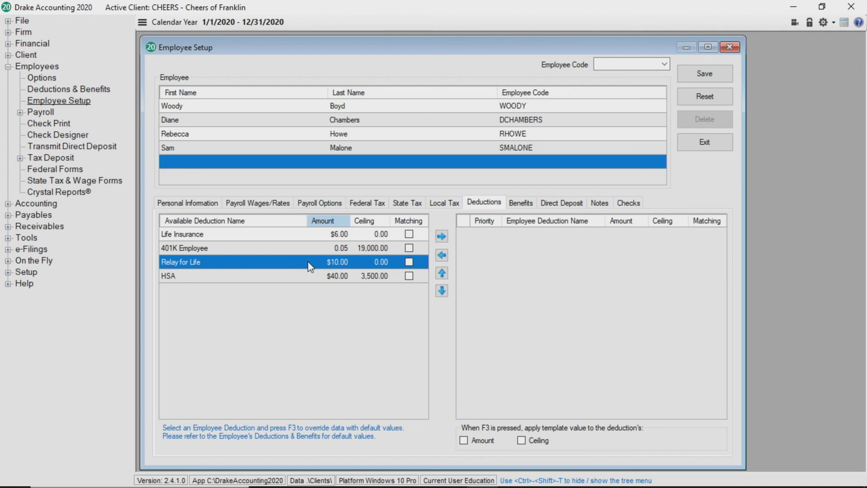
pyautogui.click(441, 236)
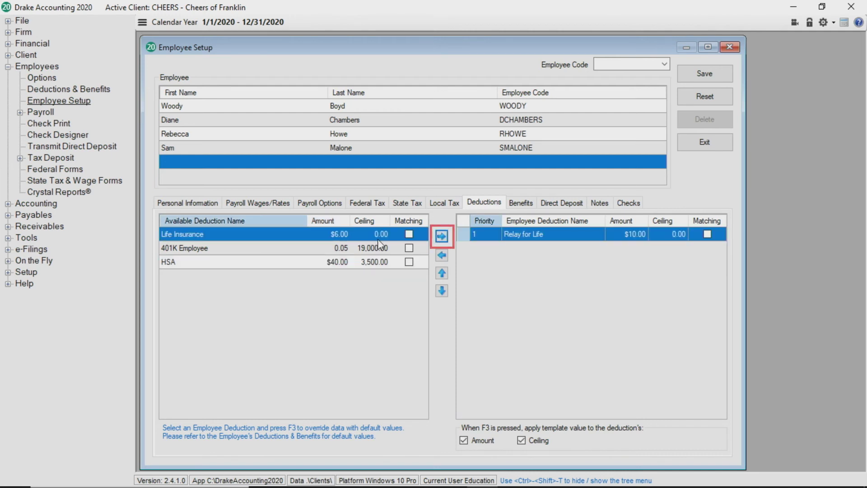
pyautogui.click(441, 236)
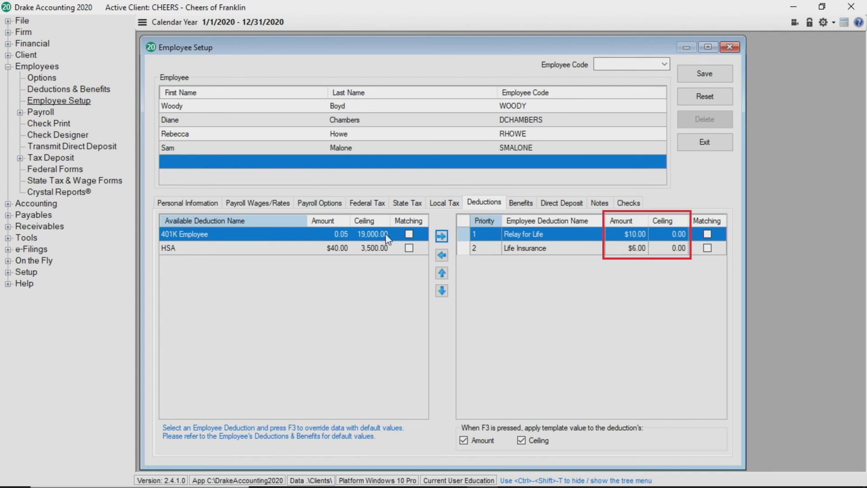
pyautogui.click(365, 235)
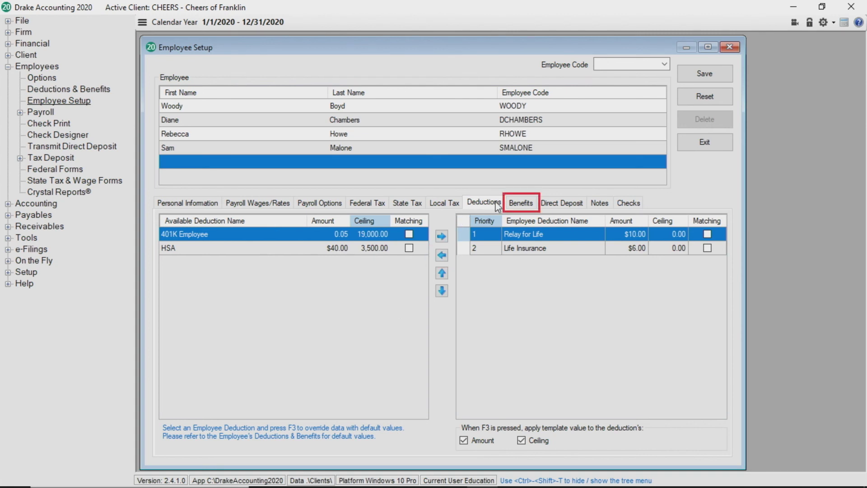
# - Move the Bonus benefit into Employee Benefits with 0.00 amount and ceiling
pyautogui.click(518, 203)
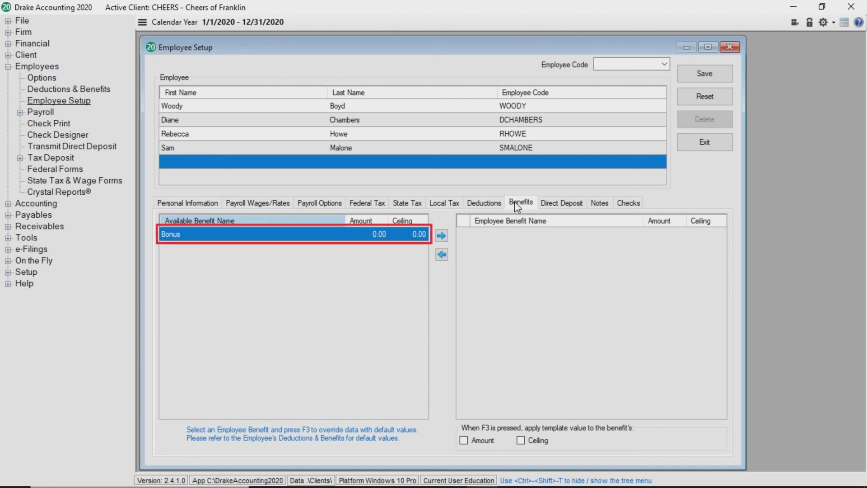
pyautogui.click(442, 235)
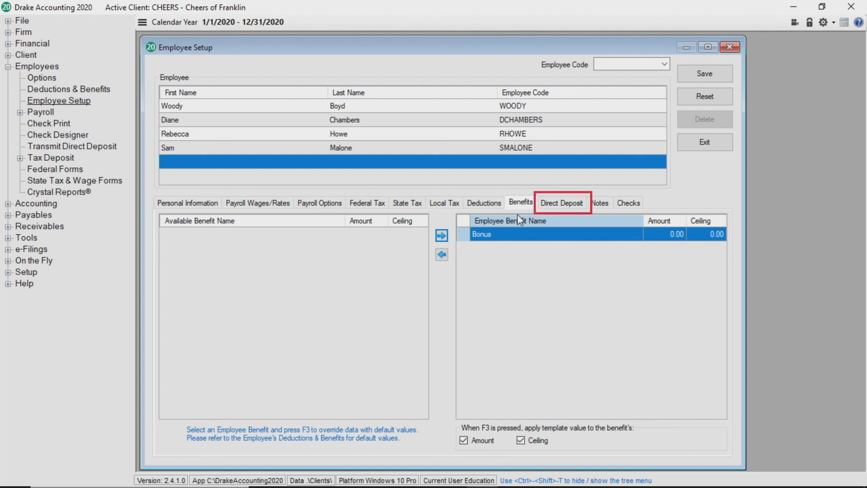
# - Add an italic note saying the employee is the best, with date/time appended on startup
pyautogui.click(552, 210)
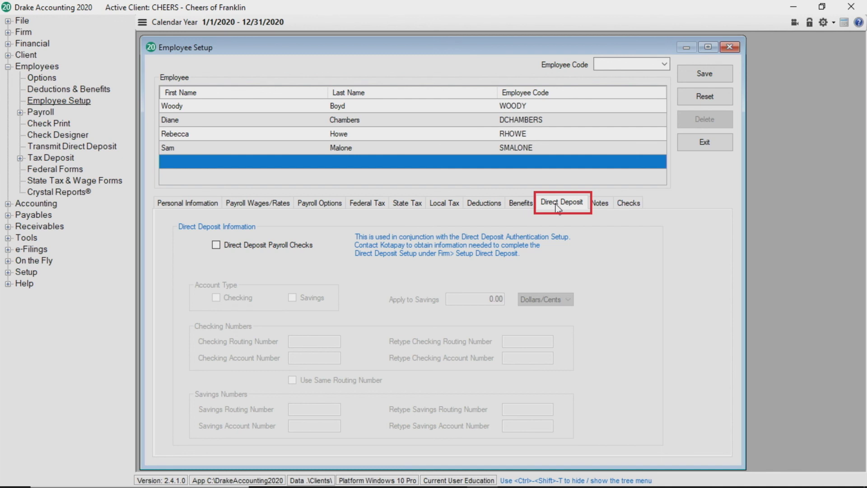
pyautogui.click(600, 206)
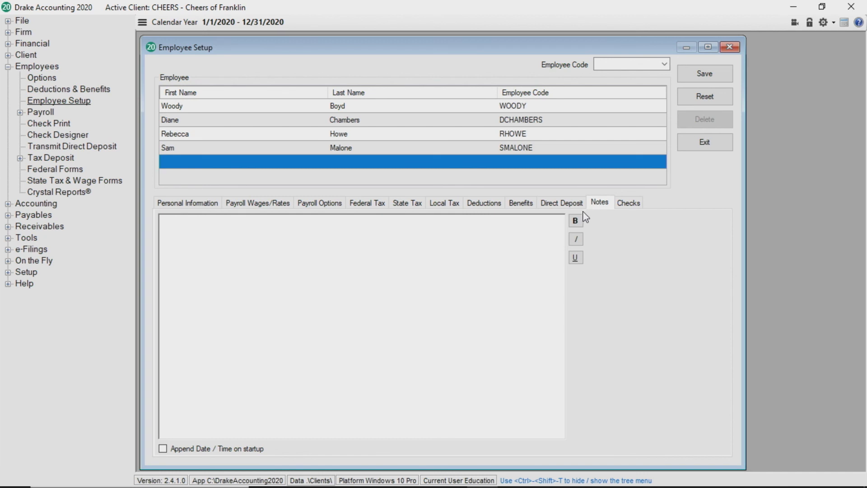
pyautogui.click(576, 240)
pyautogui.write('Carla is the best.')
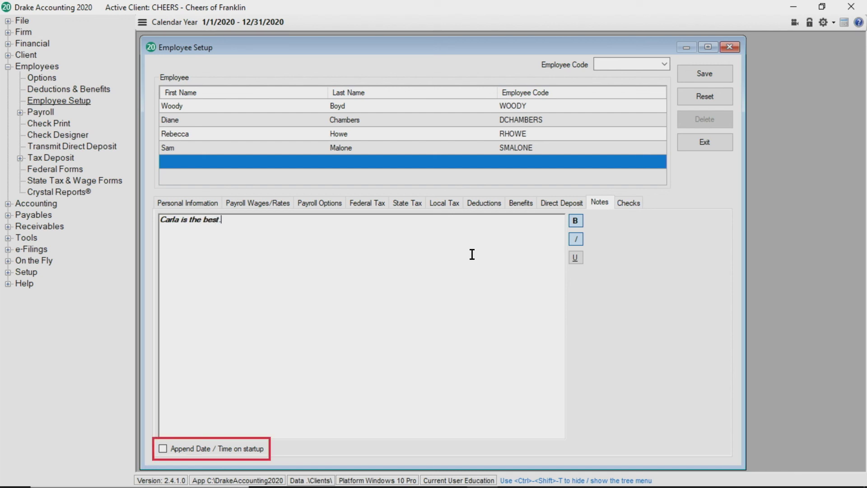
pyautogui.click(163, 448)
# - Check the empty Checks history, then save the employee as the fifth list entry
pyautogui.click(630, 207)
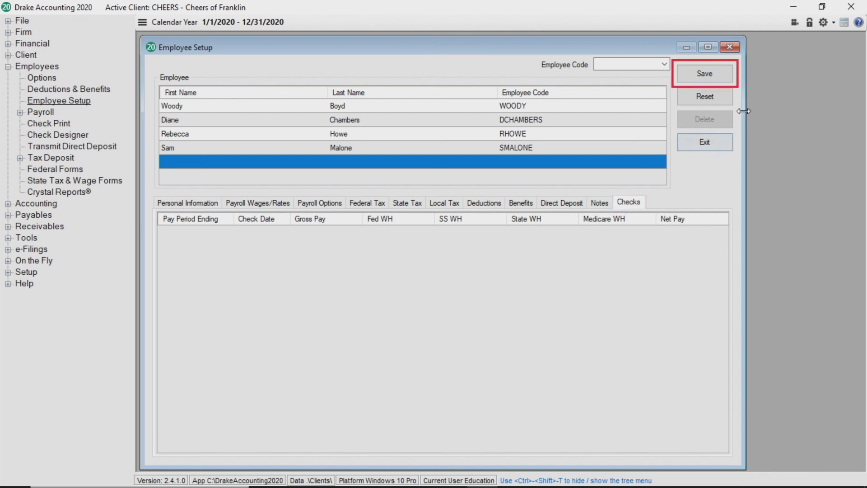
pyautogui.click(713, 78)
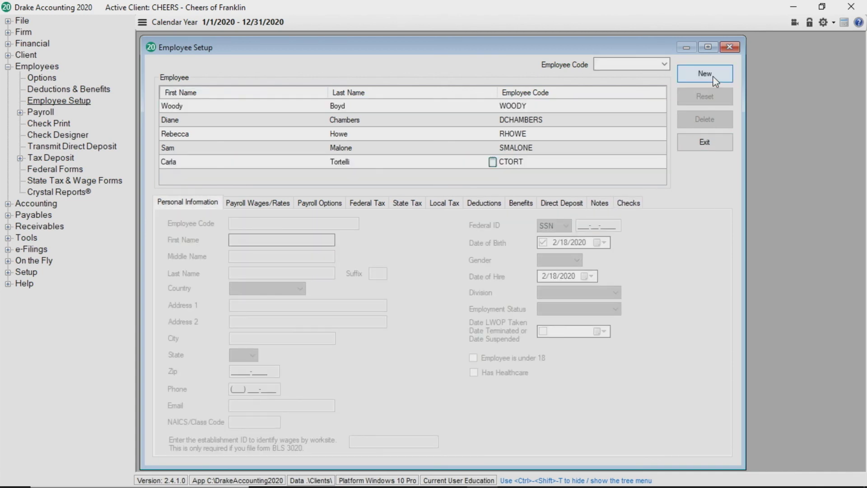